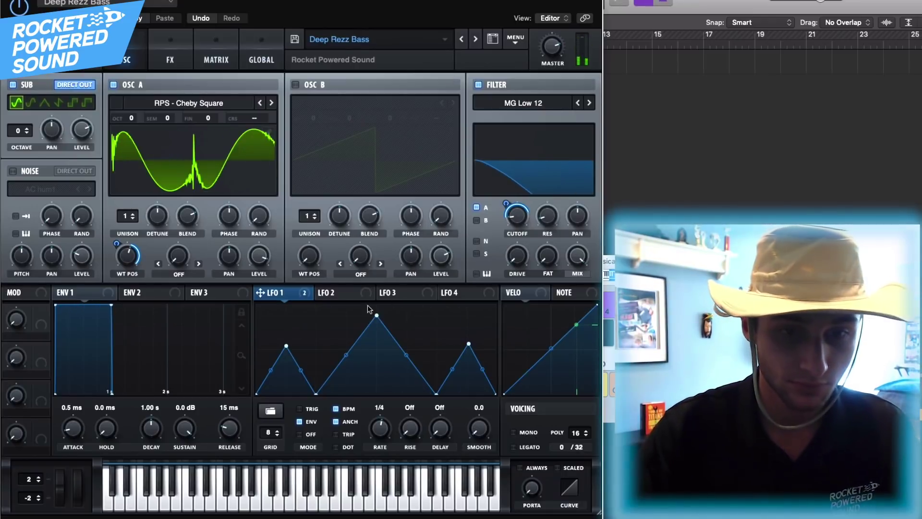
Push LFO 1's peak point up to the top of its shape
{"action": "left_click_drag", "start_coordinate": [377, 315], "coordinate": [378, 335]}
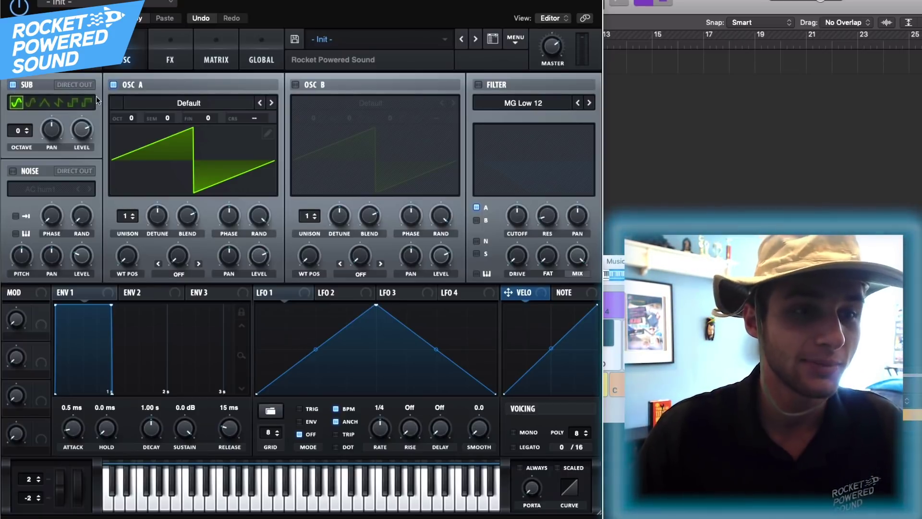
Route the sub oscillator to Direct Out and browse OSC A's wavetables to RPS - Metallic
{"action": "left_click", "coordinate": [87, 87]}
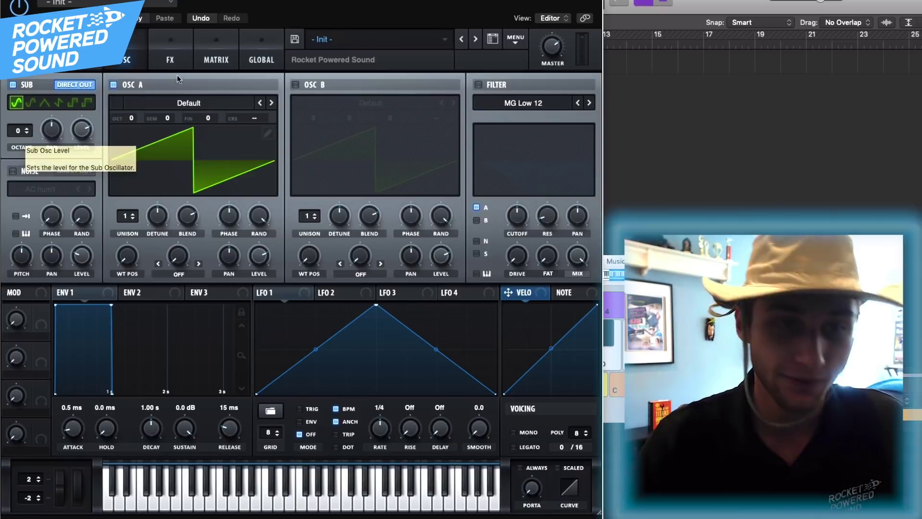
{"action": "left_click", "coordinate": [190, 103]}
{"action": "mouse_move", "coordinate": [191, 121]}
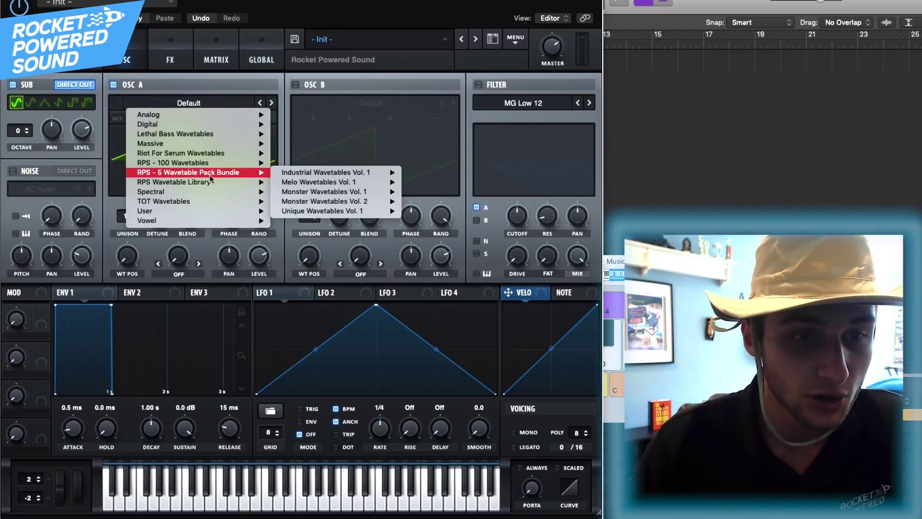
{"action": "mouse_move", "coordinate": [209, 180]}
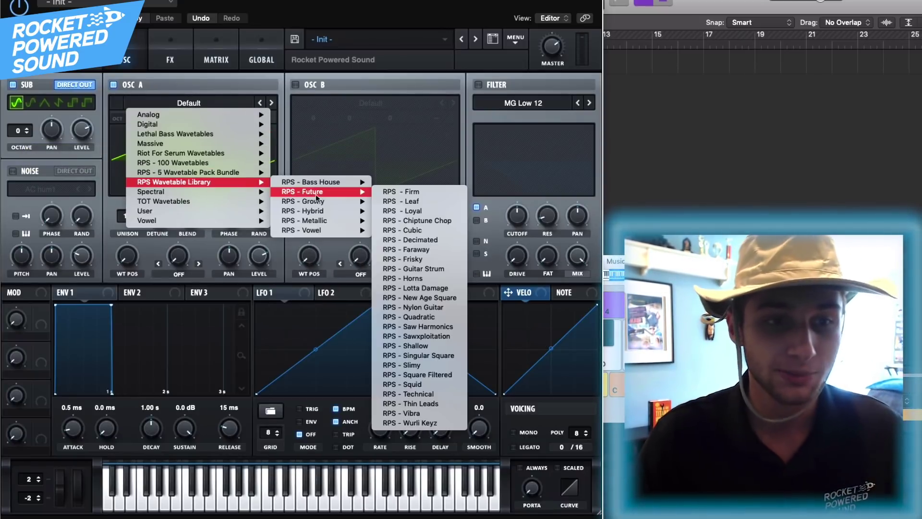
{"action": "mouse_move", "coordinate": [335, 200]}
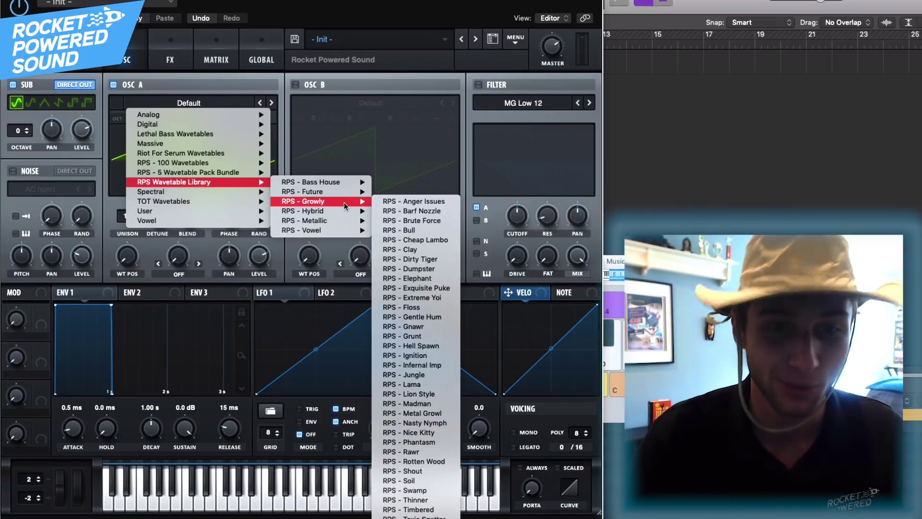
{"action": "mouse_move", "coordinate": [343, 219]}
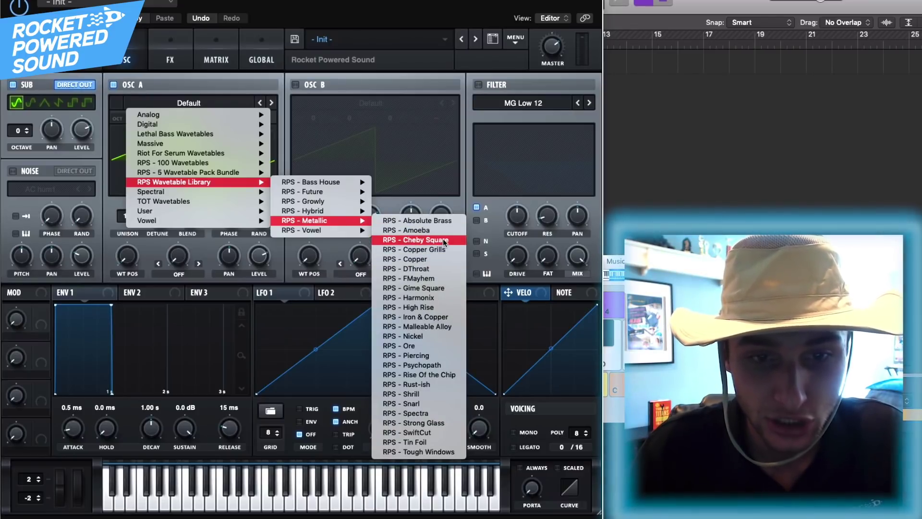
Load RPS - Cheby Square into OSC A, set WT POS to 237, and assign LFO 1 to it
{"action": "left_click", "coordinate": [443, 239]}
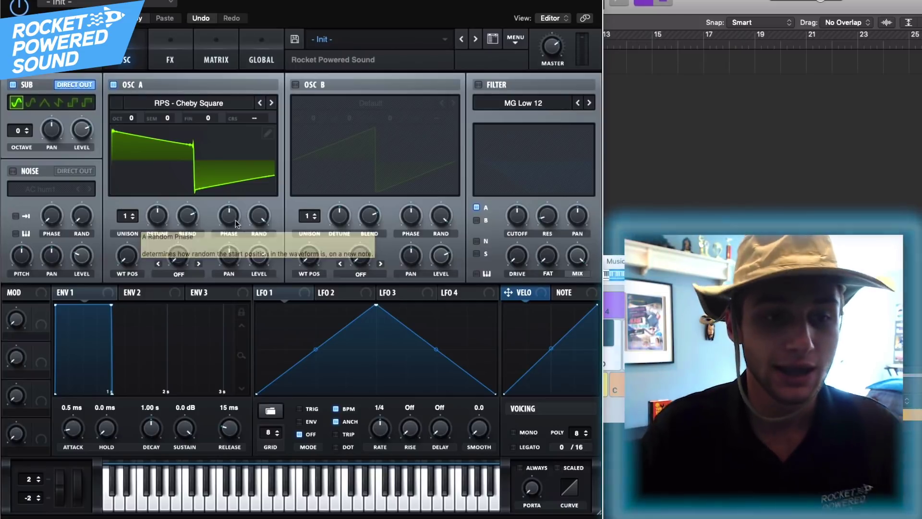
{"action": "mouse_move", "coordinate": [129, 258]}
{"action": "left_click_drag", "start_coordinate": [129, 259], "coordinate": [148, 212]}
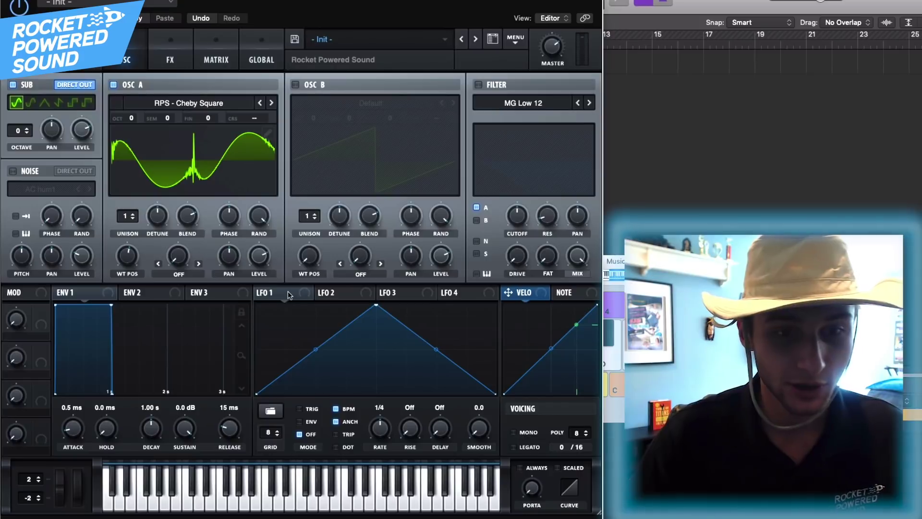
{"action": "left_click_drag", "start_coordinate": [260, 292], "coordinate": [128, 256]}
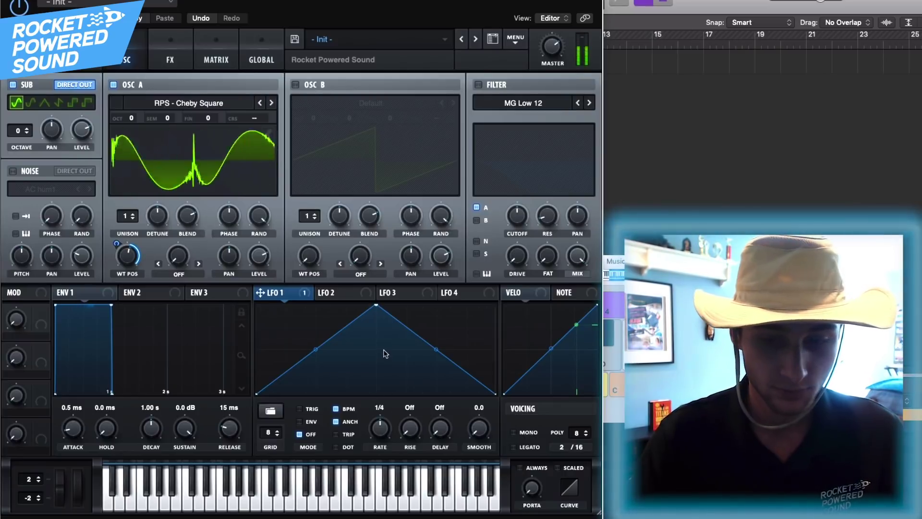
Redraw LFO 1's shape, undoing the flattened edits, and switch LFO 1 to ENV mode
{"action": "left_click_drag", "start_coordinate": [376, 304], "coordinate": [367, 413]}
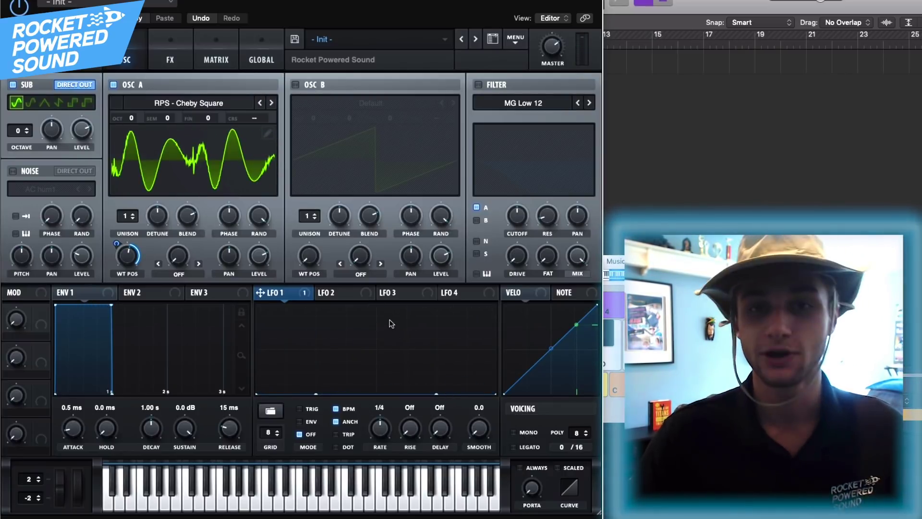
{"action": "key", "text": "super+z"}
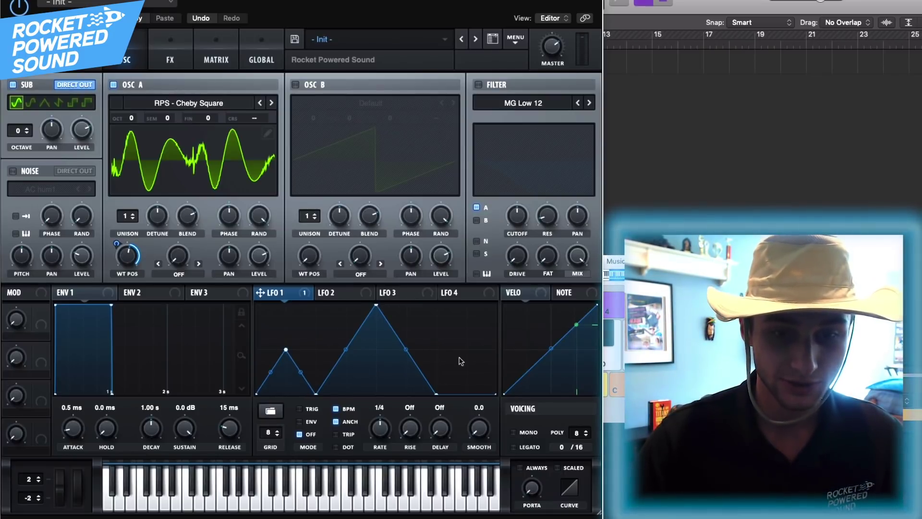
{"action": "key", "text": "super+z"}
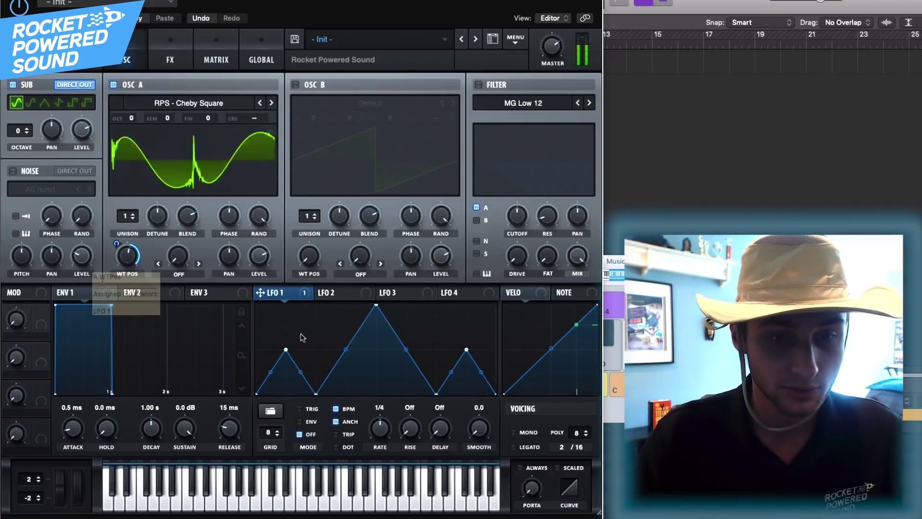
{"action": "left_click", "coordinate": [303, 421]}
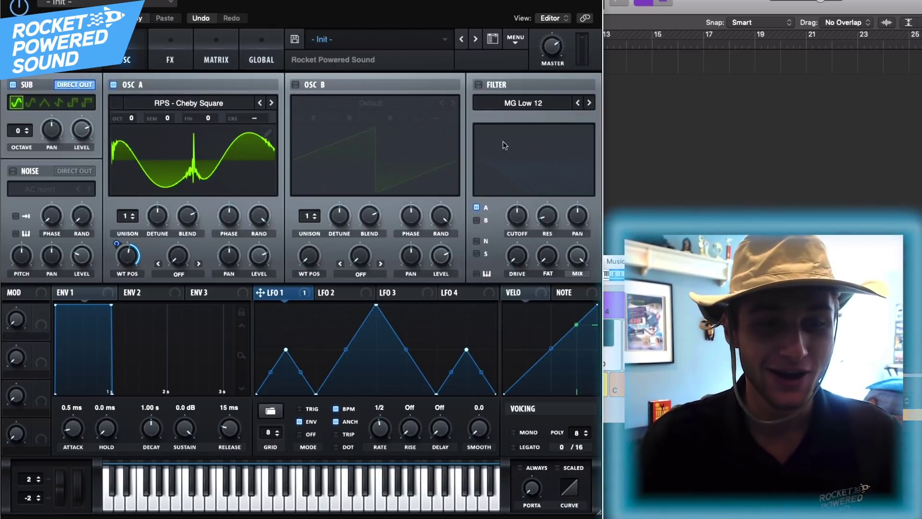
Enable the MG Low 12 filter with cutoff at 86 Hz, modulated by LFO 1, then show FX
{"action": "left_click", "coordinate": [478, 84]}
{"action": "mouse_move", "coordinate": [522, 220]}
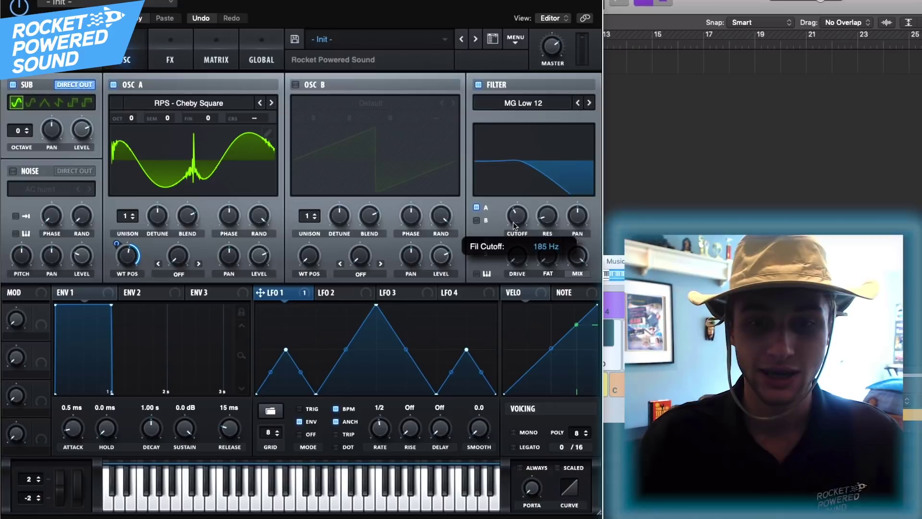
{"action": "left_click_drag", "start_coordinate": [513, 222], "coordinate": [507, 226]}
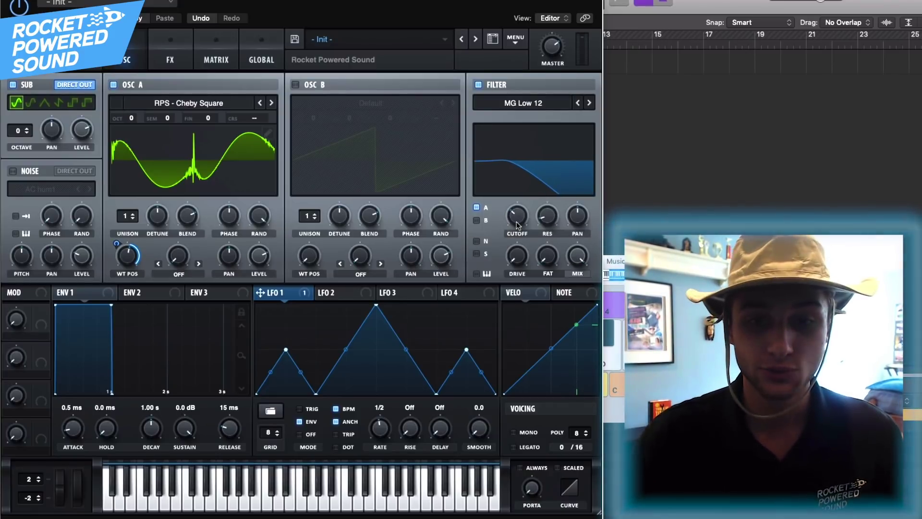
{"action": "mouse_move", "coordinate": [515, 221]}
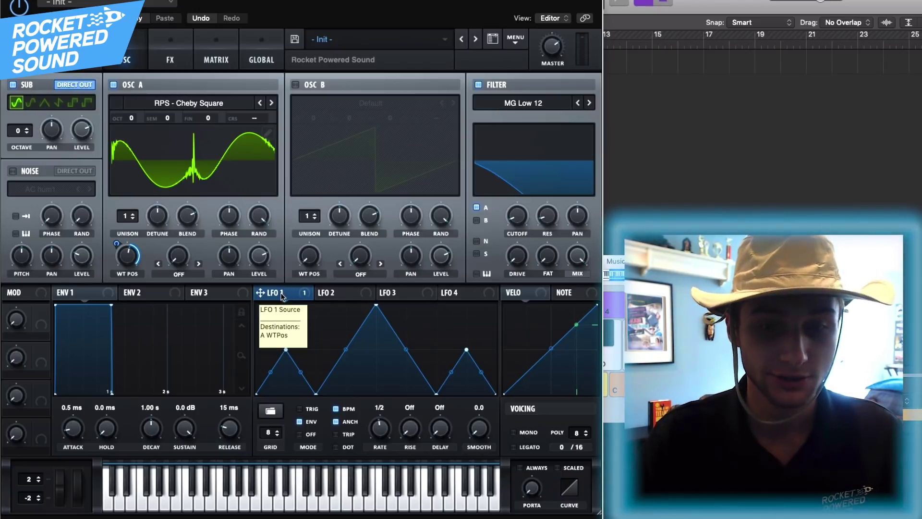
{"action": "left_click_drag", "start_coordinate": [281, 295], "coordinate": [500, 215]}
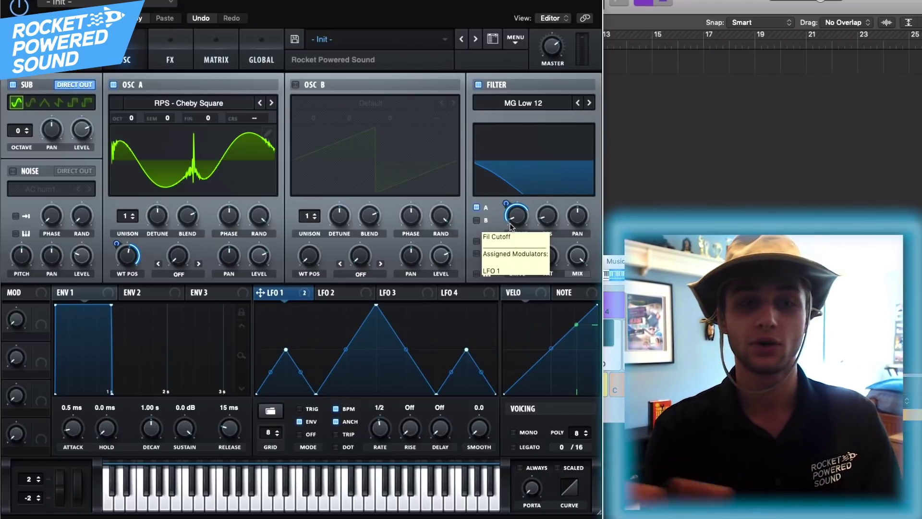
{"action": "left_click", "coordinate": [188, 60]}
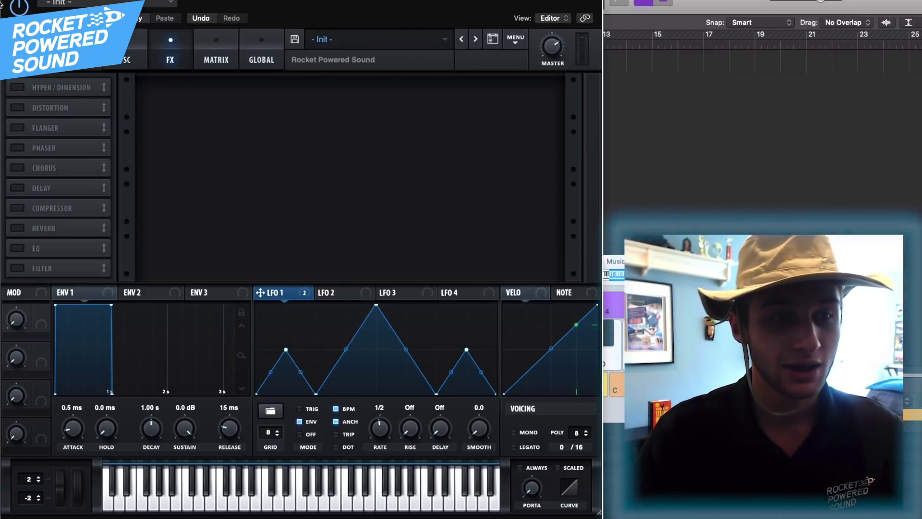
{"action": "left_click", "coordinate": [16, 107]}
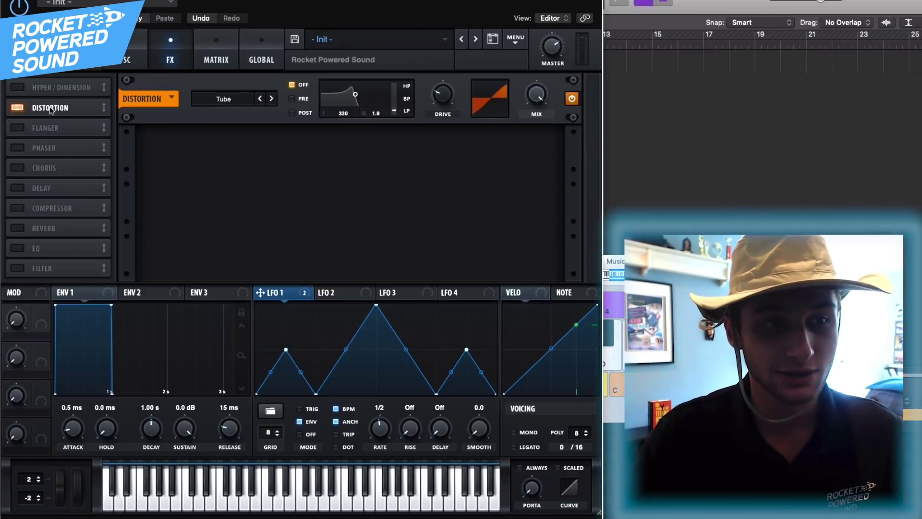
{"action": "left_click", "coordinate": [245, 102]}
{"action": "left_click", "coordinate": [240, 185]}
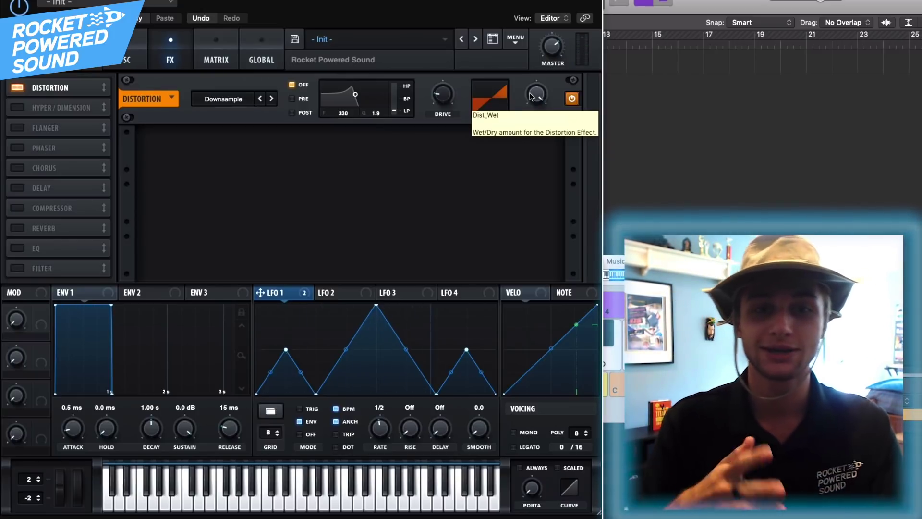
{"action": "mouse_move", "coordinate": [453, 92]}
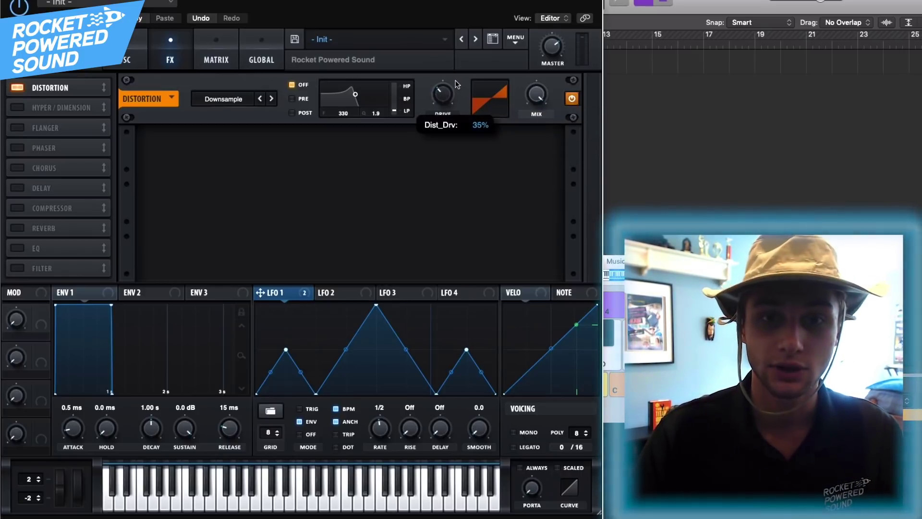
{"action": "mouse_move", "coordinate": [456, 81]}
{"action": "left_mouse_down"}
{"action": "mouse_move", "coordinate": [462, 70]}
{"action": "mouse_move", "coordinate": [460, 80]}
{"action": "left_mouse_up"}
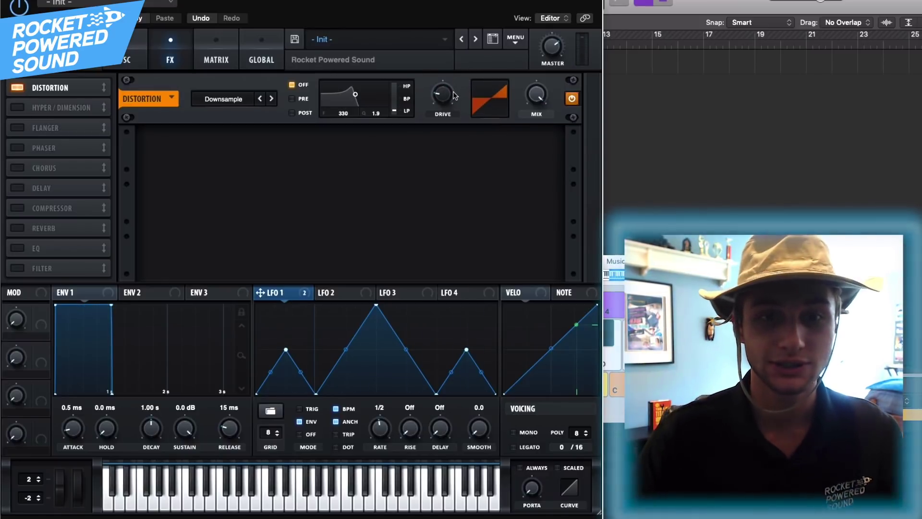
{"action": "mouse_move", "coordinate": [453, 91]}
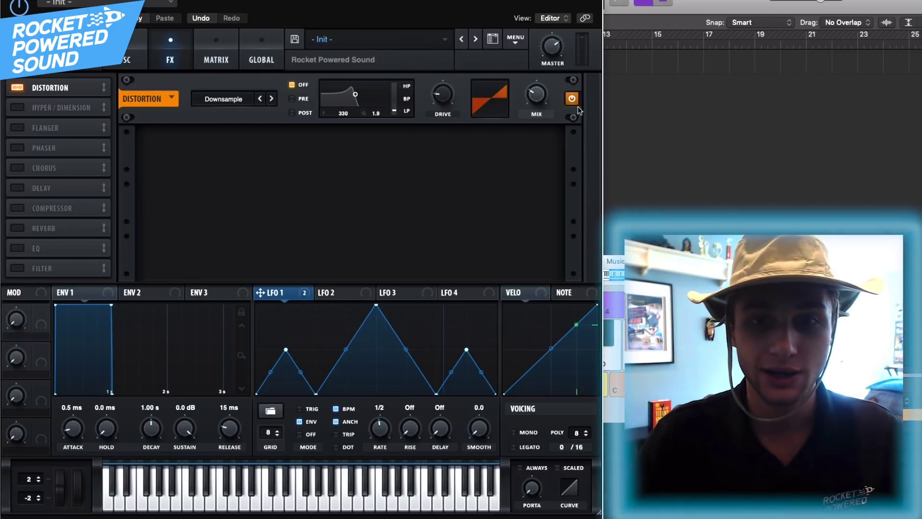
Add a multiband Compressor with its gain raised to 7.3 dB
{"action": "left_click", "coordinate": [24, 207]}
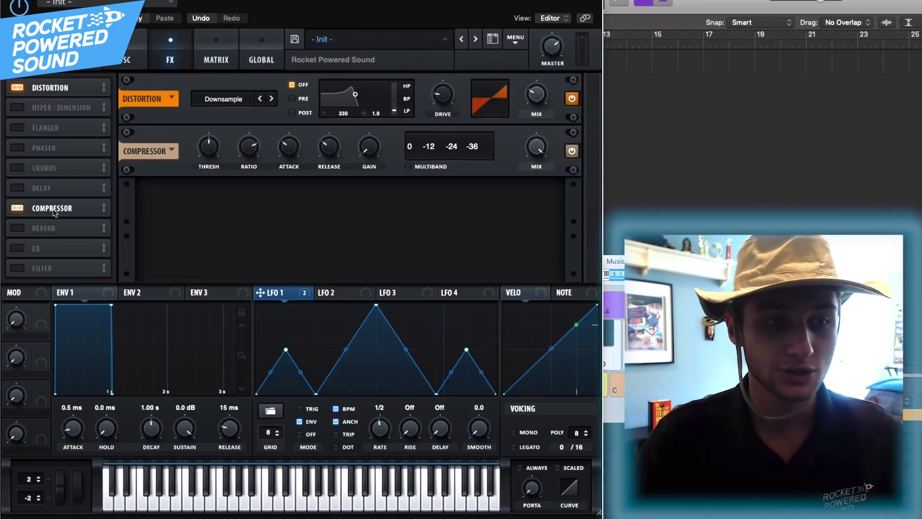
{"action": "left_click", "coordinate": [408, 167]}
{"action": "left_click_drag", "start_coordinate": [379, 143], "coordinate": [376, 119]}
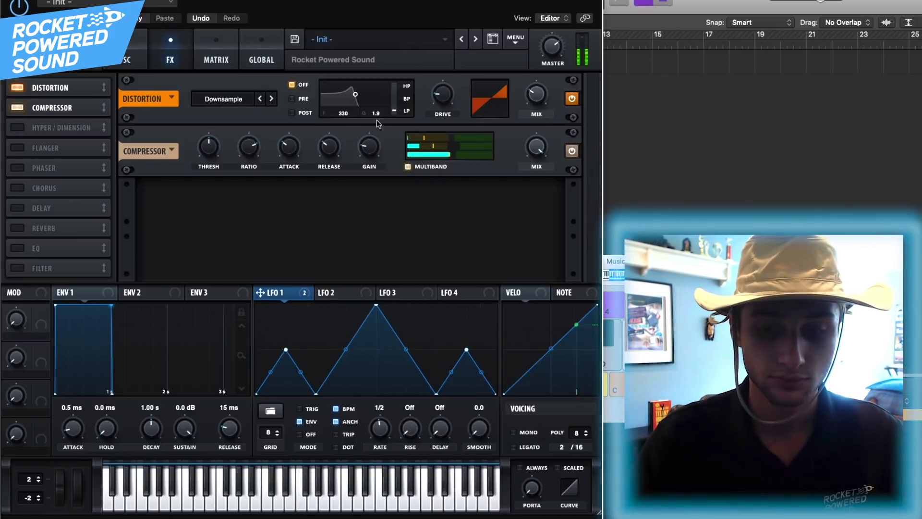
{"action": "mouse_move", "coordinate": [456, 148]}
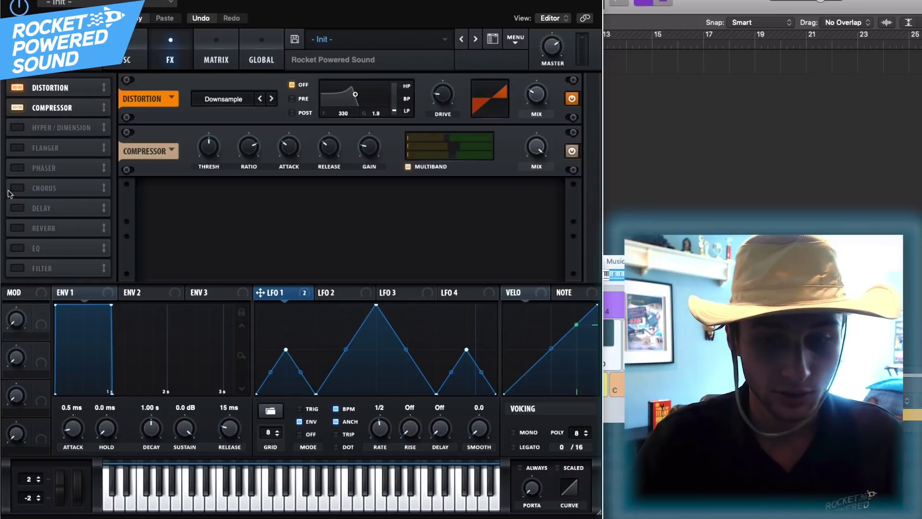
Add Hyper/Dimension with Hyper mix around 12% and Dimension size 2%
{"action": "left_click", "coordinate": [18, 127]}
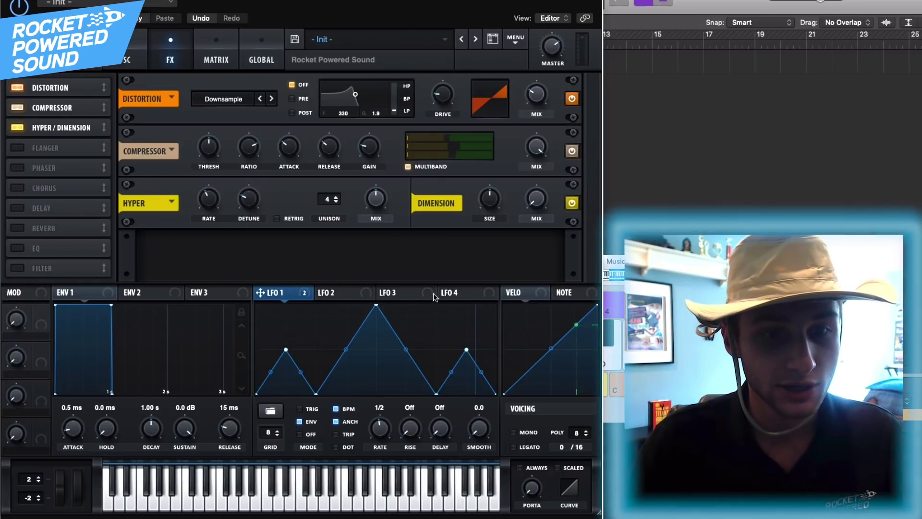
{"action": "left_click_drag", "start_coordinate": [376, 201], "coordinate": [370, 209]}
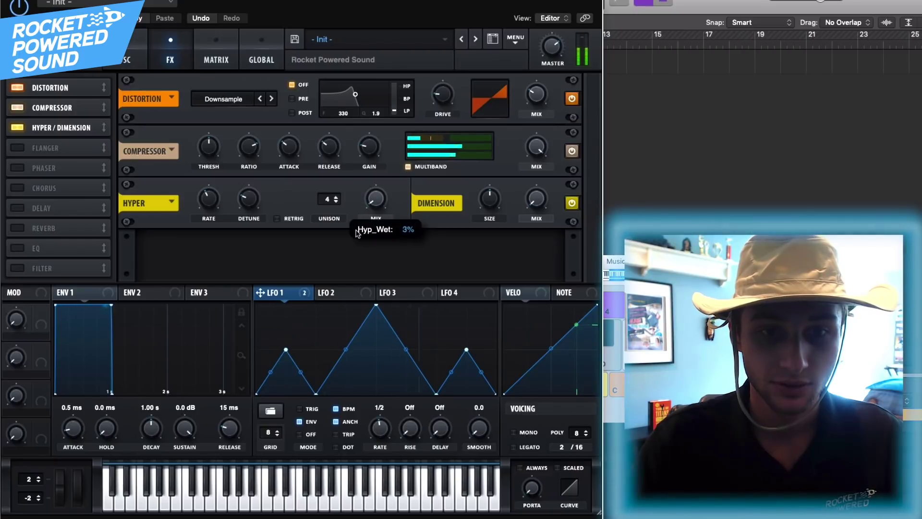
{"action": "mouse_move", "coordinate": [484, 205]}
{"action": "left_click_drag", "start_coordinate": [484, 205], "coordinate": [465, 242]}
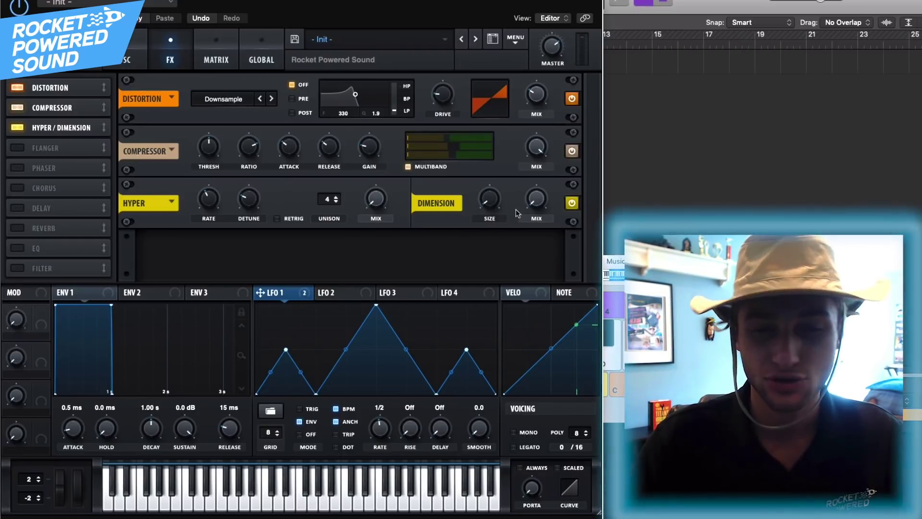
{"action": "mouse_move", "coordinate": [541, 180]}
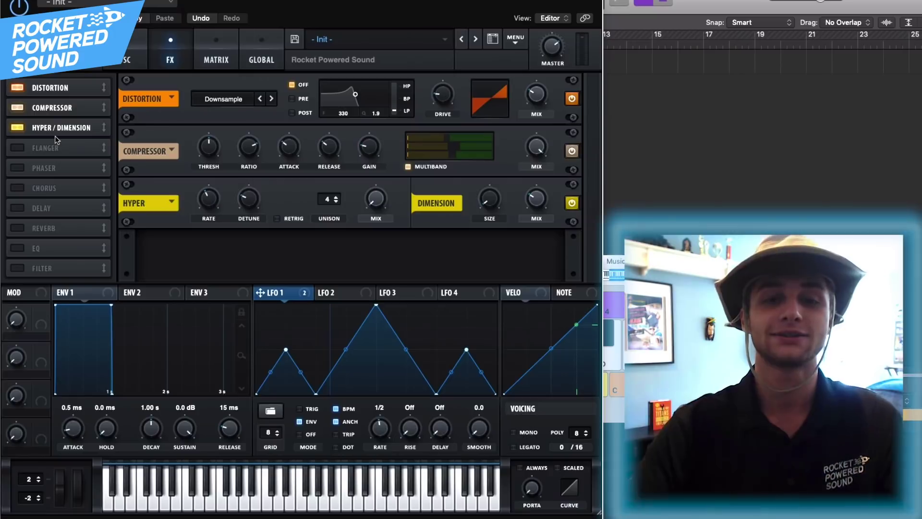
Add a Hall reverb and place it right after Hyper/Dimension in the FX chain
{"action": "left_click", "coordinate": [20, 231]}
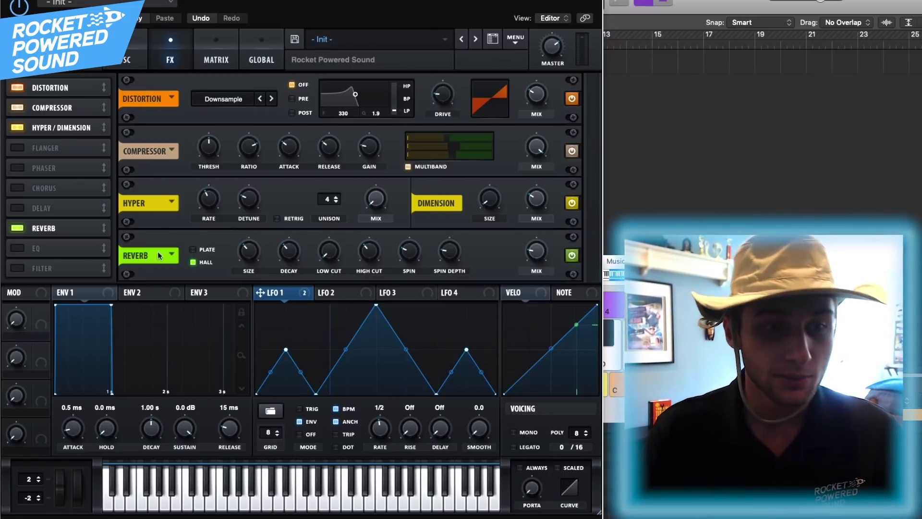
{"action": "left_click_drag", "start_coordinate": [55, 231], "coordinate": [64, 142]}
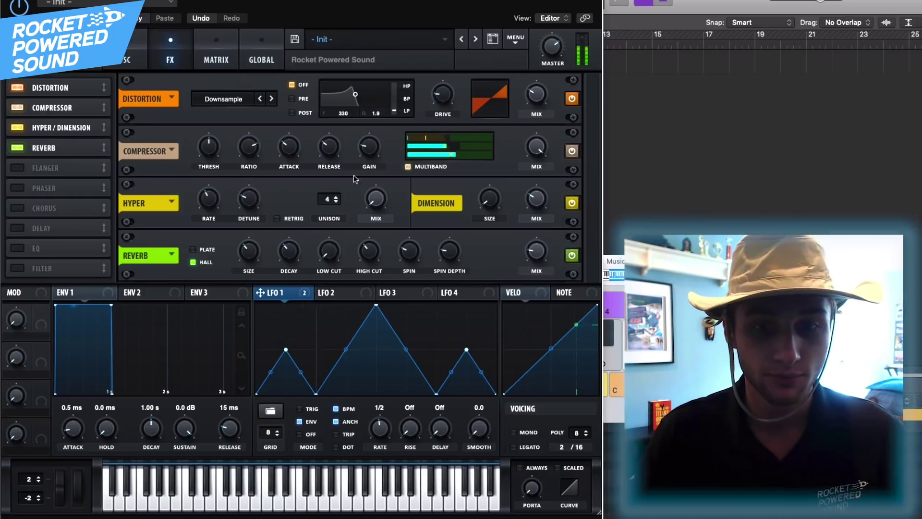
{"action": "left_click", "coordinate": [134, 56]}
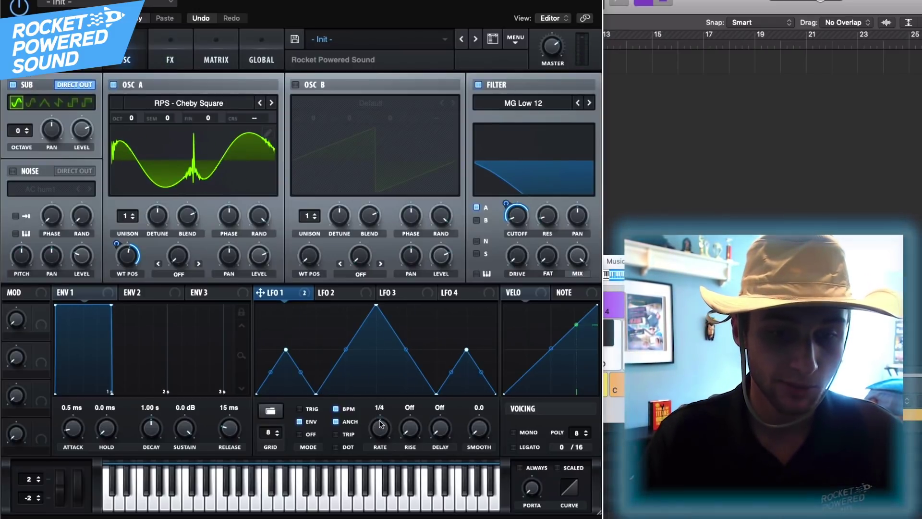
Set LFO 1 rate to 1/4, give OSC A 7% Bend + warp, and lower LFO 1's middle peak
{"action": "left_click_drag", "start_coordinate": [387, 426], "coordinate": [395, 424]}
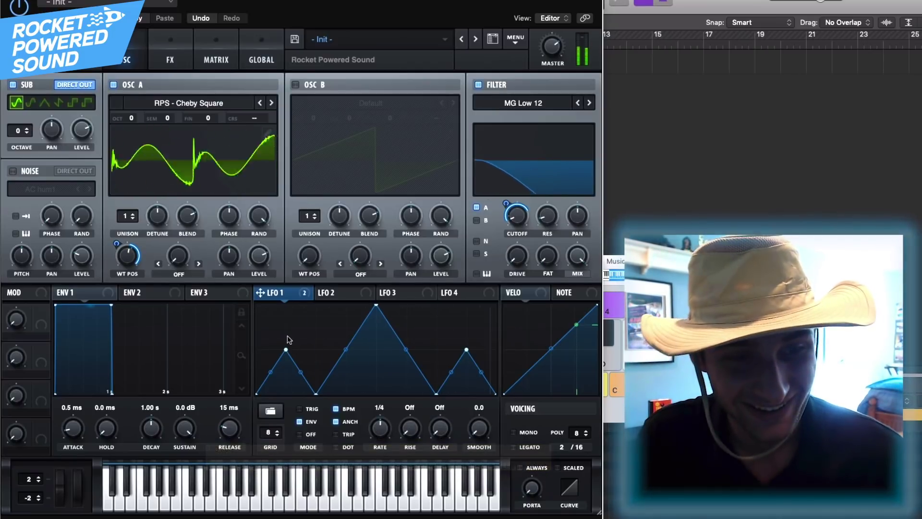
{"action": "left_click", "coordinate": [194, 272]}
{"action": "left_click", "coordinate": [200, 319]}
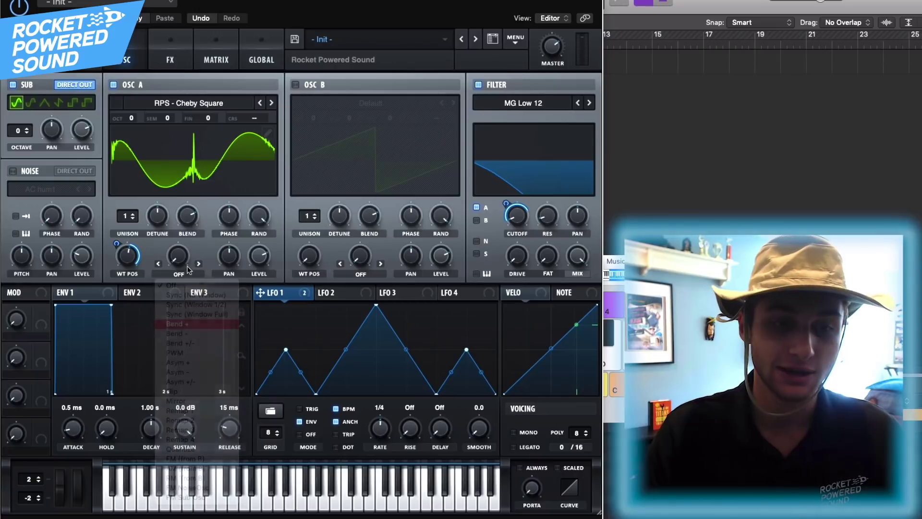
{"action": "left_click_drag", "start_coordinate": [181, 260], "coordinate": [181, 256]}
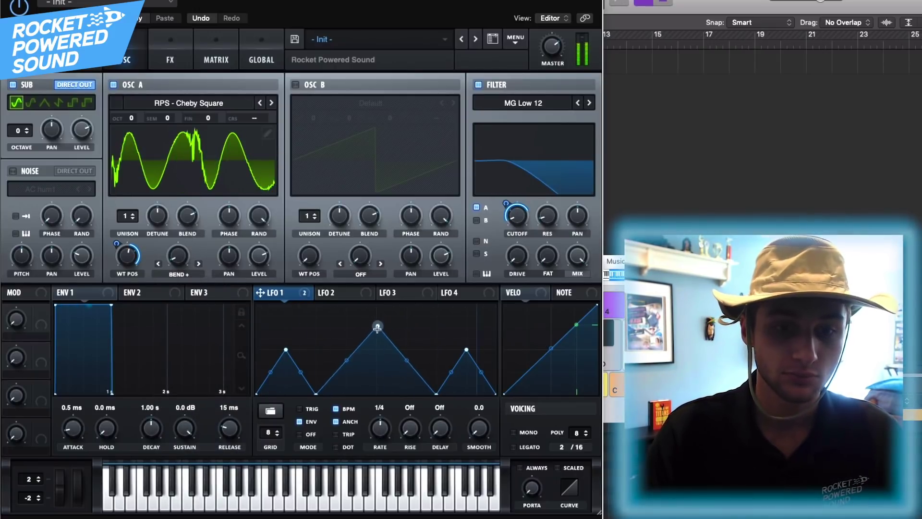
{"action": "left_click_drag", "start_coordinate": [376, 304], "coordinate": [377, 329]}
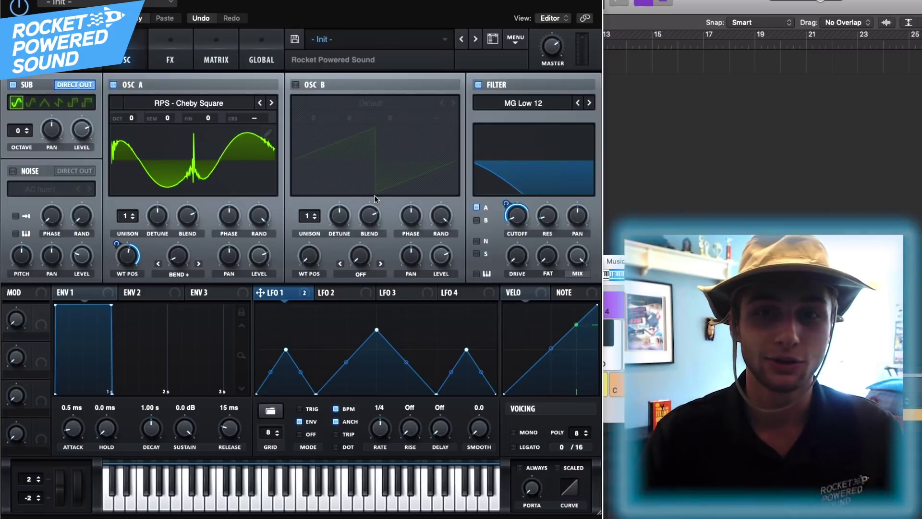
Add a Chorus with 45% feedback and 30% mix, placed ahead of Hyper/Dimension
{"action": "left_click", "coordinate": [183, 52]}
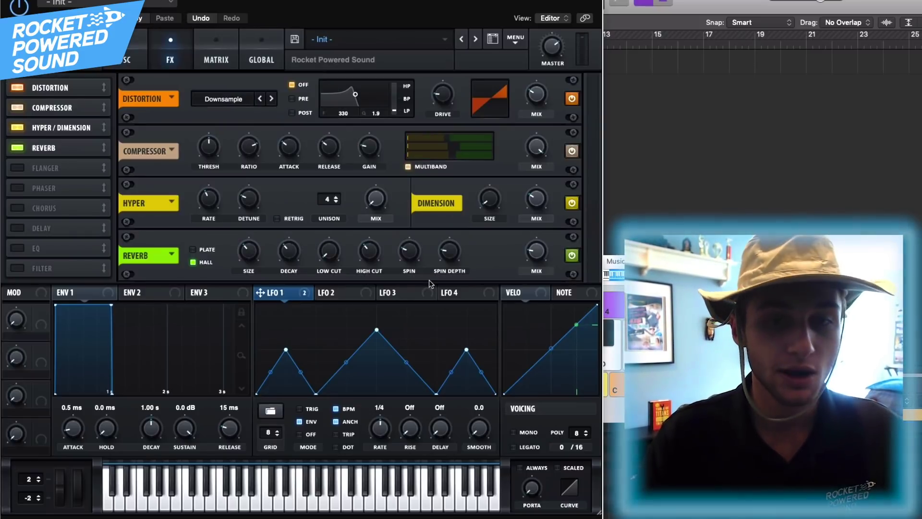
{"action": "left_click", "coordinate": [25, 208]}
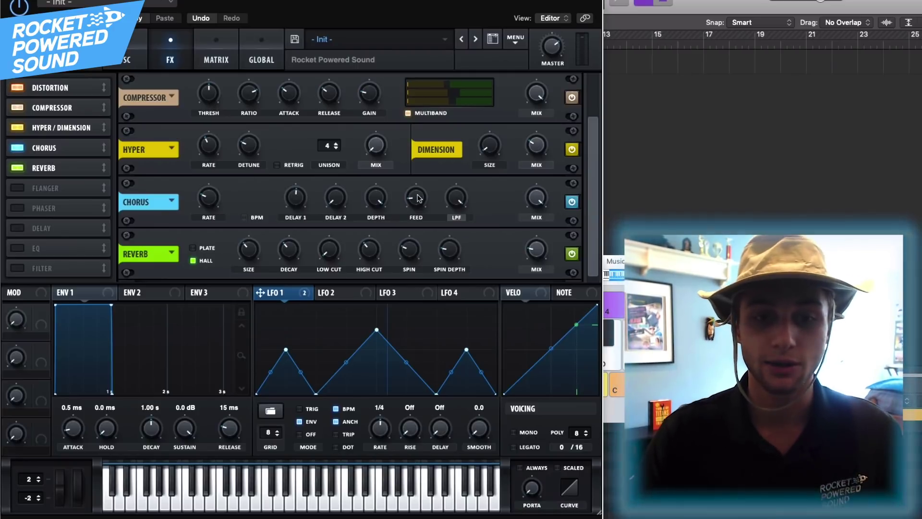
{"action": "left_click_drag", "start_coordinate": [417, 199], "coordinate": [424, 157]}
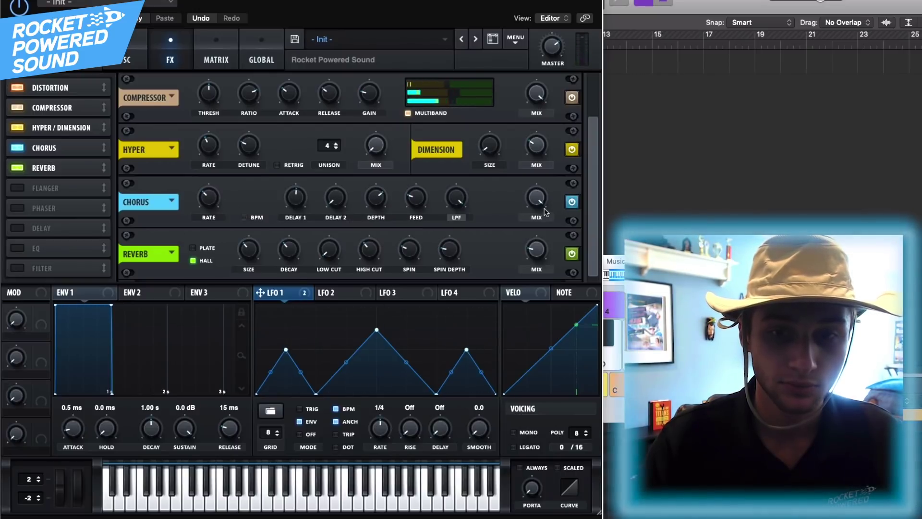
{"action": "left_click_drag", "start_coordinate": [527, 223], "coordinate": [424, 283]}
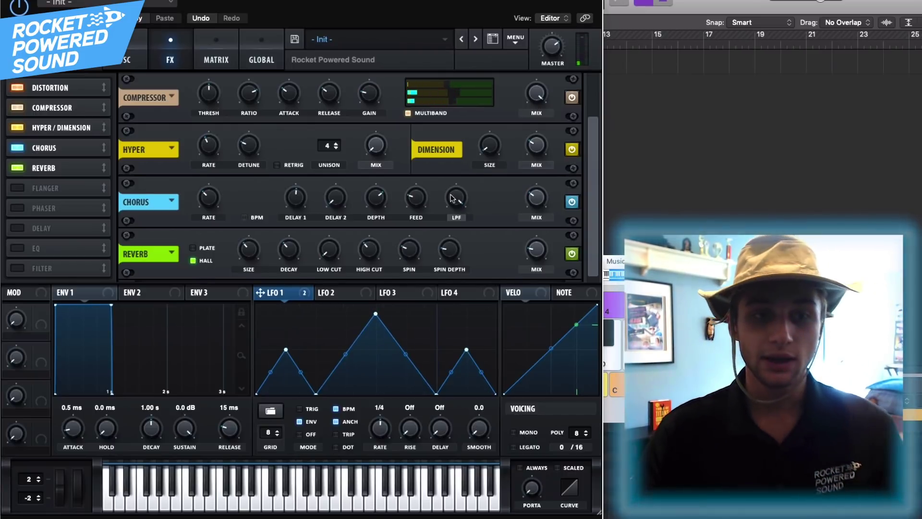
{"action": "left_click_drag", "start_coordinate": [69, 148], "coordinate": [68, 124]}
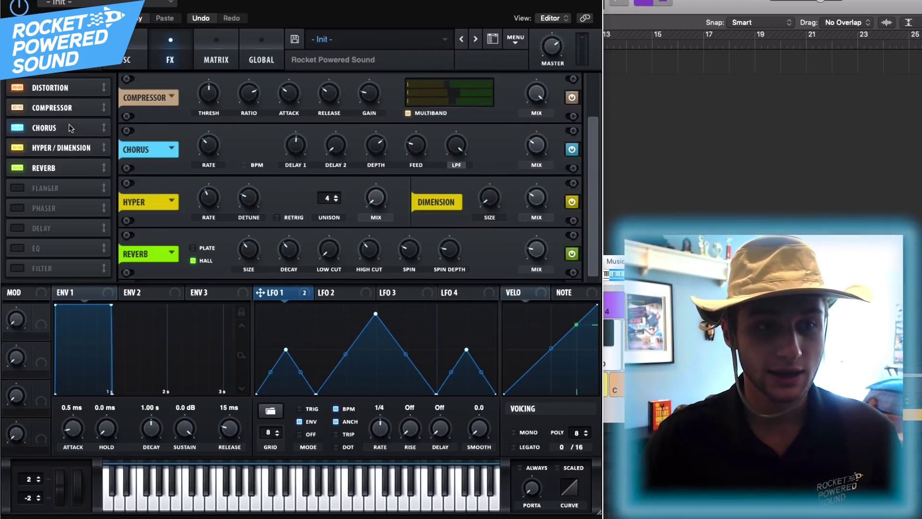
{"action": "left_click", "coordinate": [135, 60]}
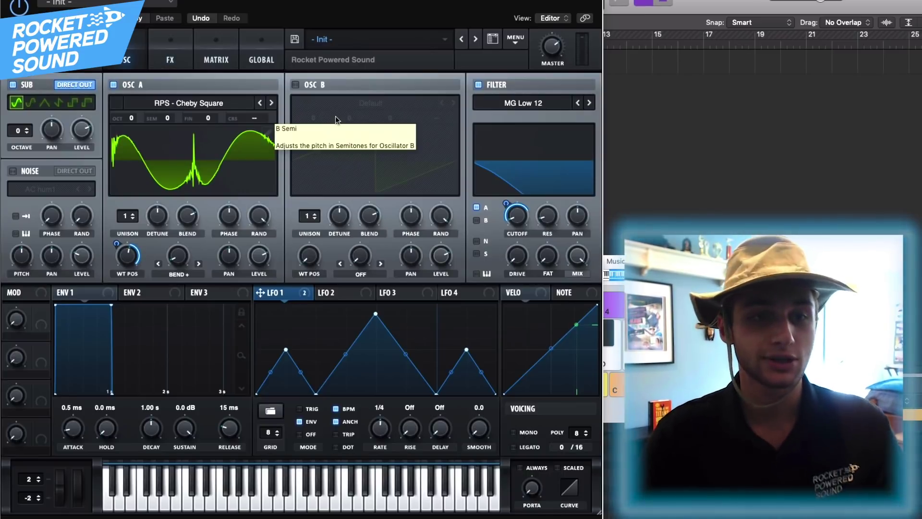